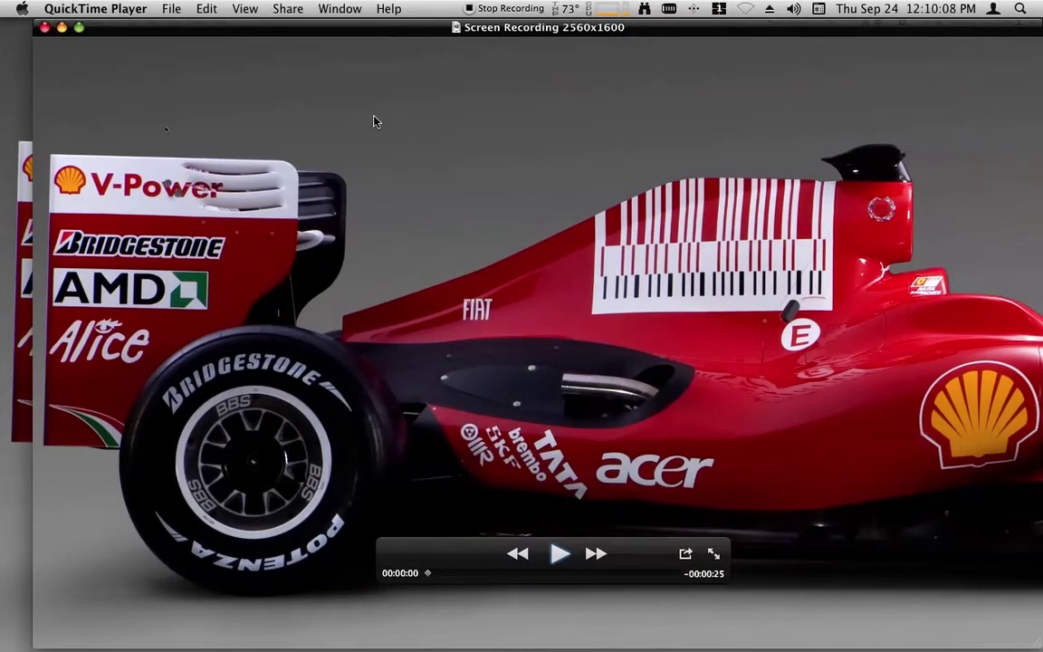
Step: Play the 25-second race-car screen recording to its end in QuickTime Player, then close it
click(557, 555)
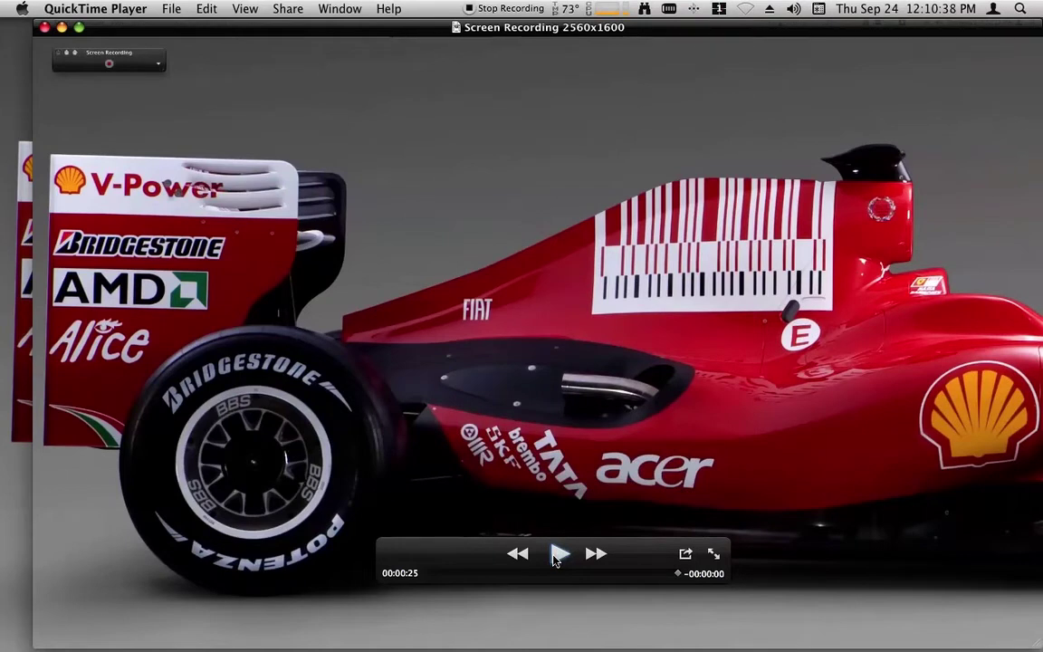
click(44, 28)
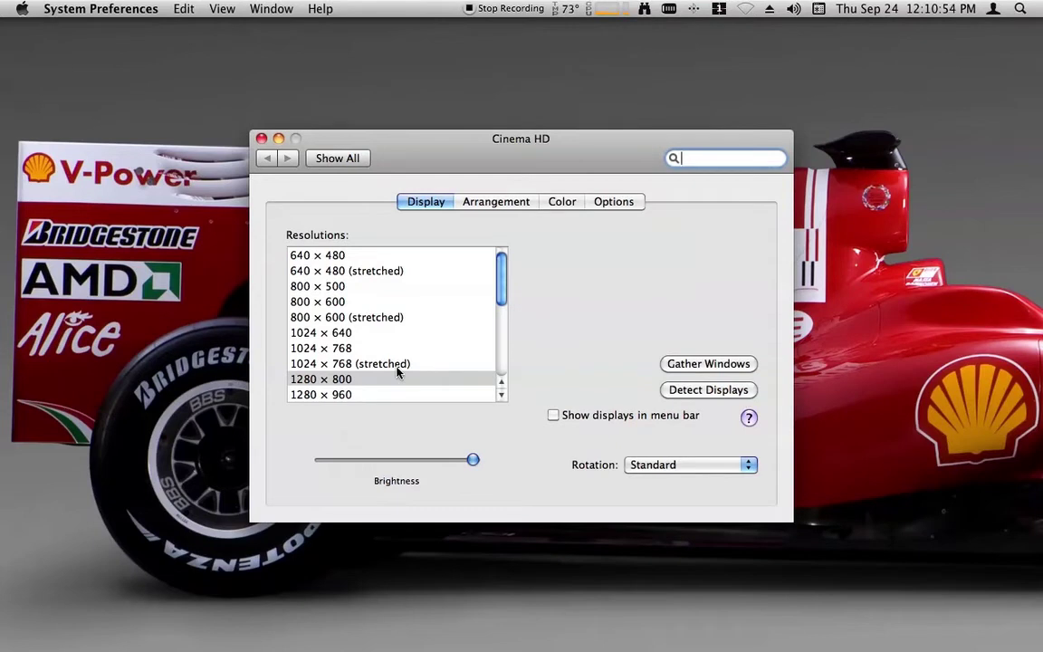
Step: Browse the Cinema HD resolution list, leaving it at 1280 × 800, and return to all preference panes
scroll(396, 371, down, 6)
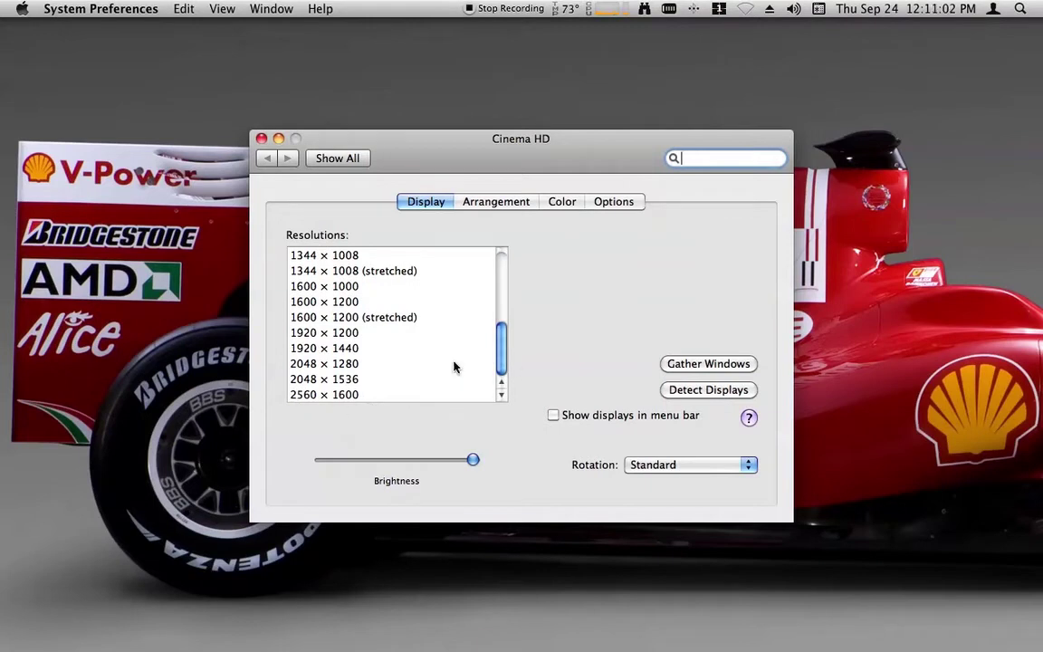
scroll(441, 366, up, 6)
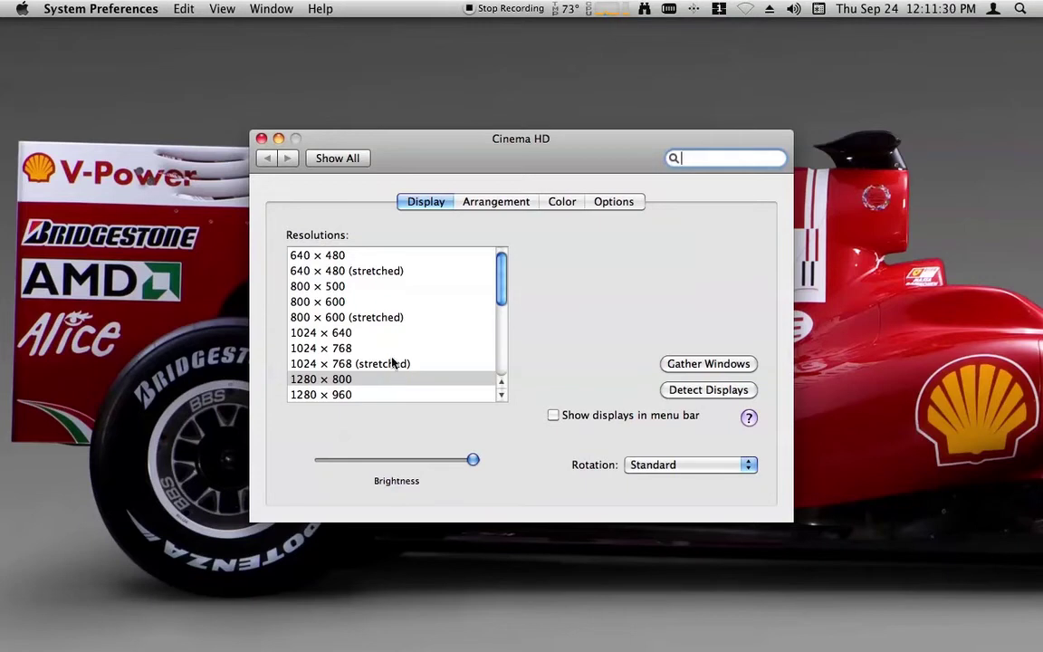
click(340, 161)
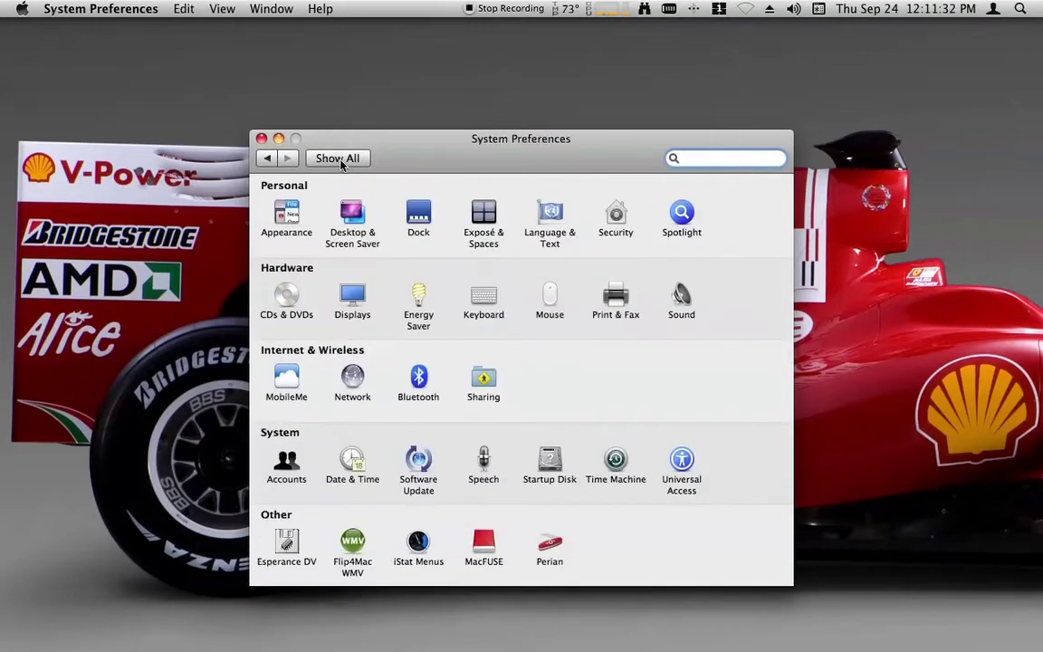
Step: In Universal Access's Seeing tab, test screen zoom in and out, then bring up the Zoom options
click(683, 460)
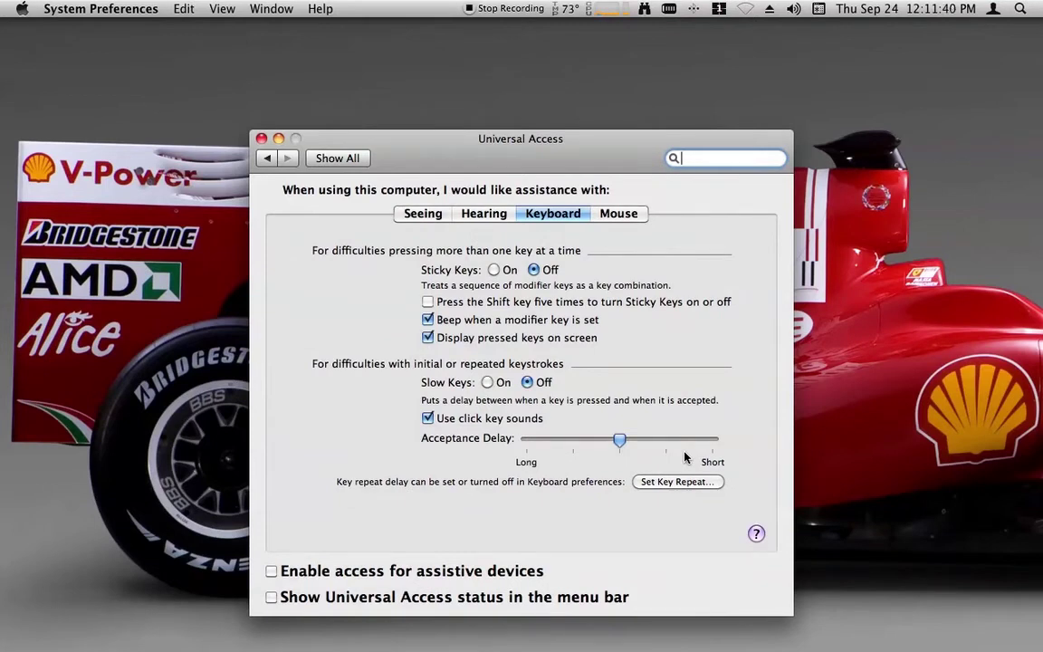
click(405, 212)
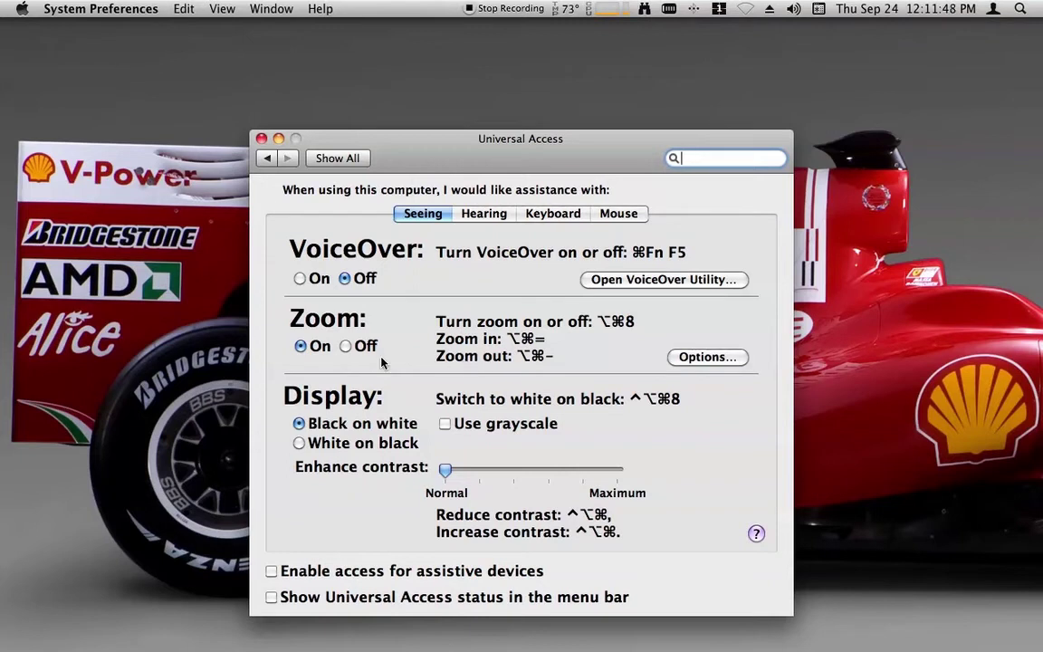
key(alt+super+equal)
key(alt+super+equal)
key(alt+super+equal)
key(alt+super+minus)
key(alt+super+minus)
key(alt+super+minus)
click(675, 360)
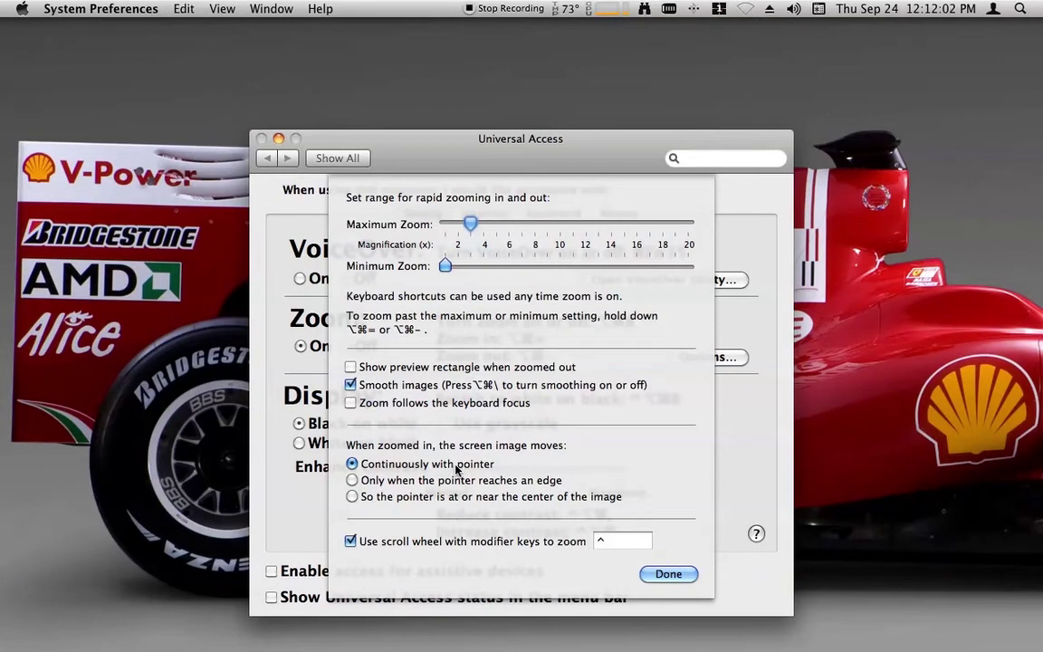
Step: Scroll-zoom the screen in and out over the Zoom options sheet, then dismiss it with Done
scroll(457, 469, up, 10)
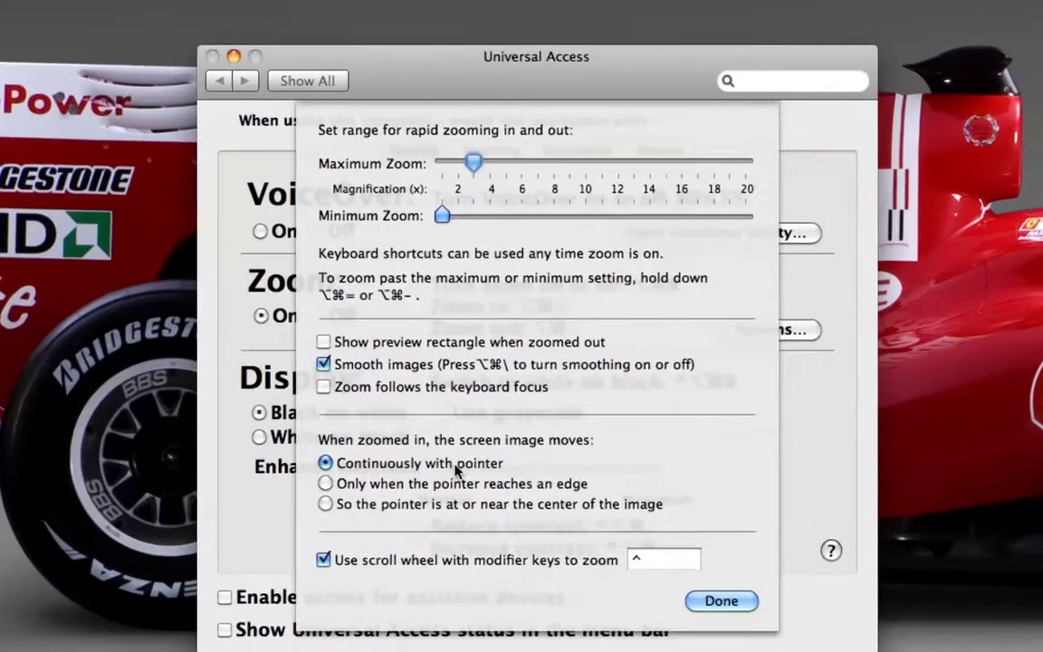
scroll(459, 475, up, 8)
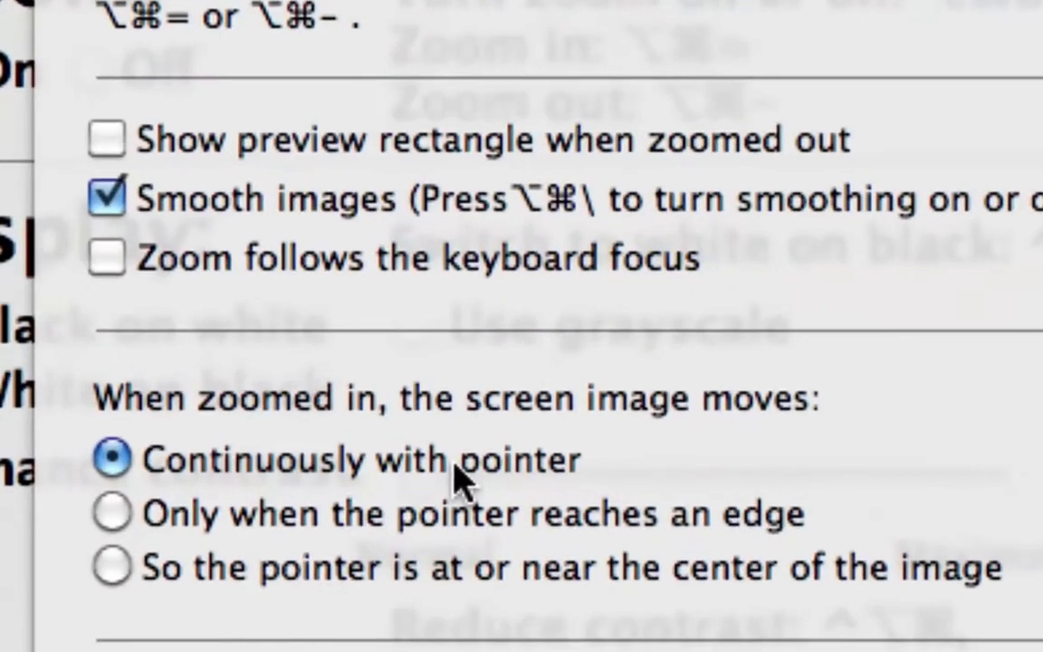
scroll(459, 484, up, 3)
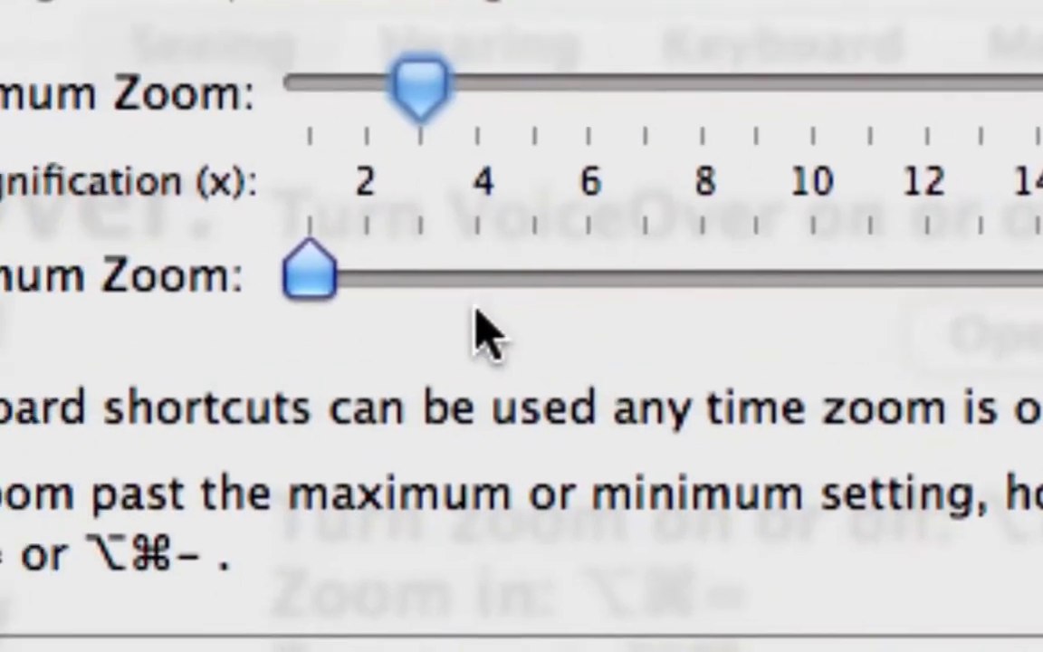
scroll(431, 302, down, 2)
scroll(465, 321, up, 2)
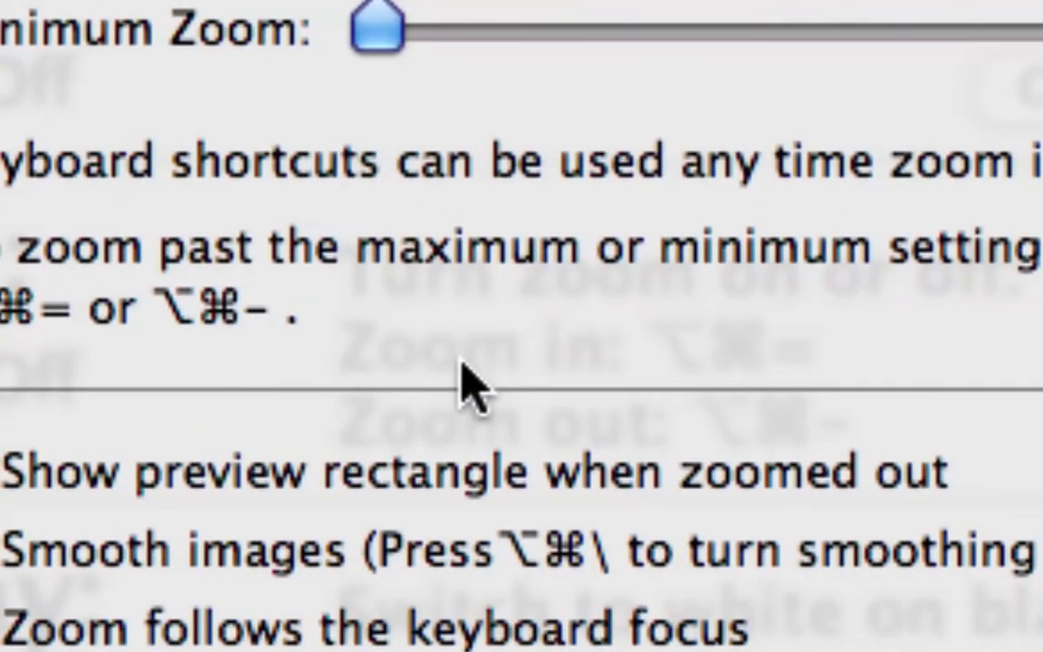
scroll(461, 381, down, 3)
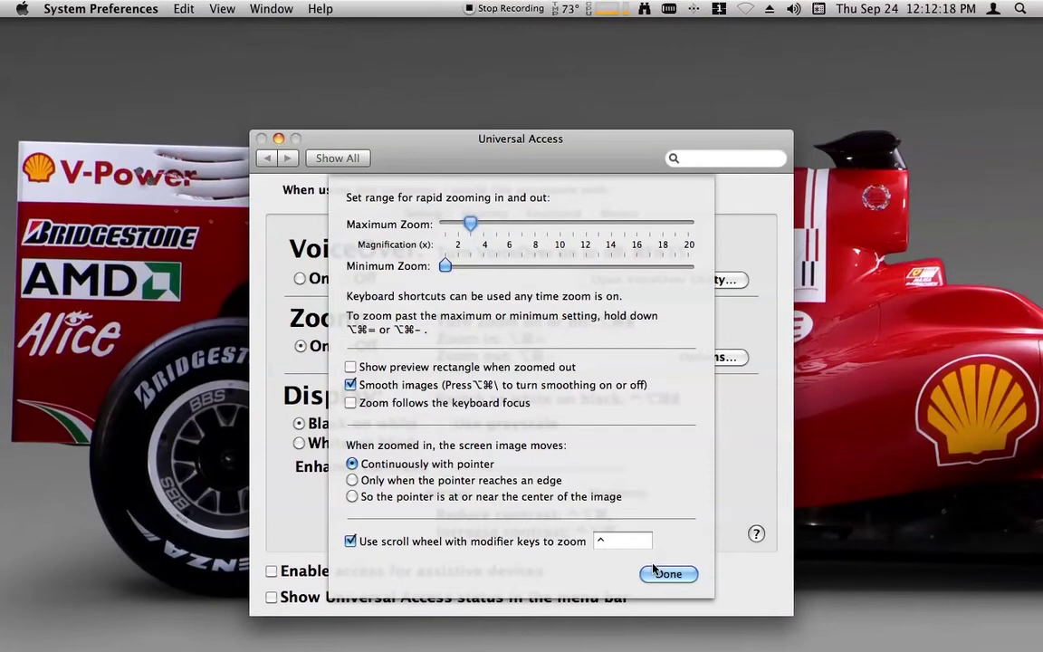
click(656, 571)
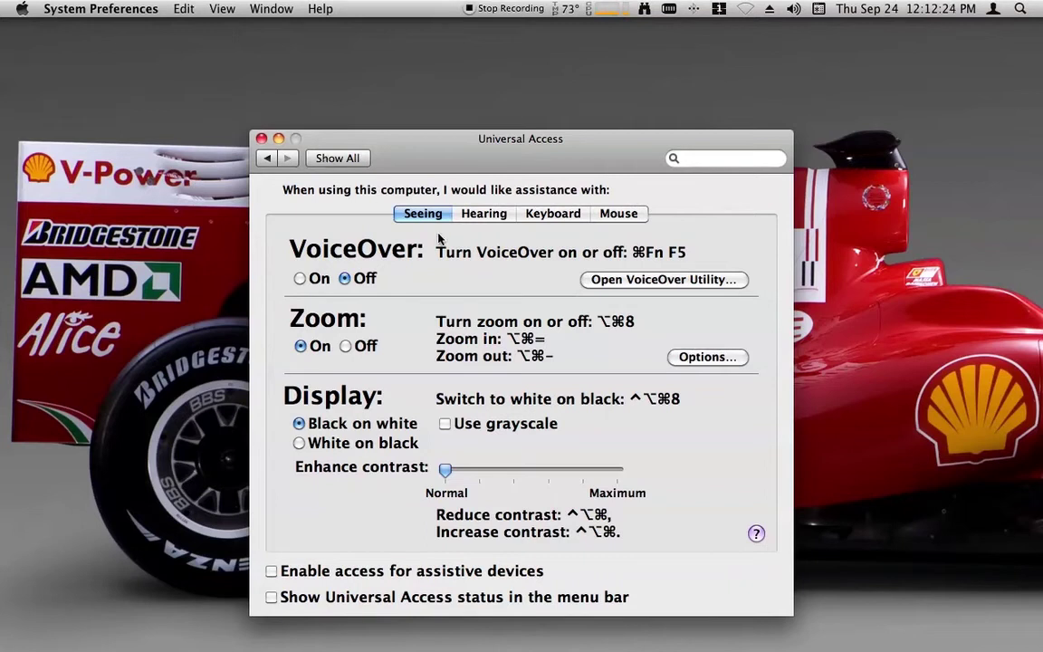
Step: Magnify the screen briefly over Universal Access, then go back to the all-panes overview
key(alt+super+equal)
click(356, 164)
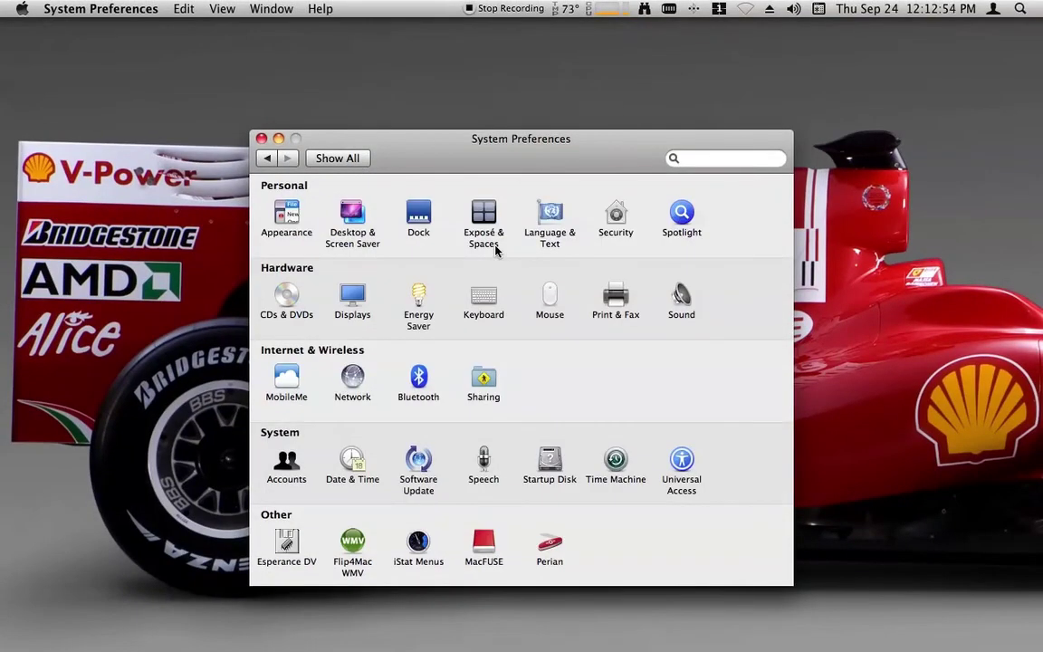
Step: Visit the Keyboard pane, close System Preferences, and pull down the menu-bar input menu
click(489, 299)
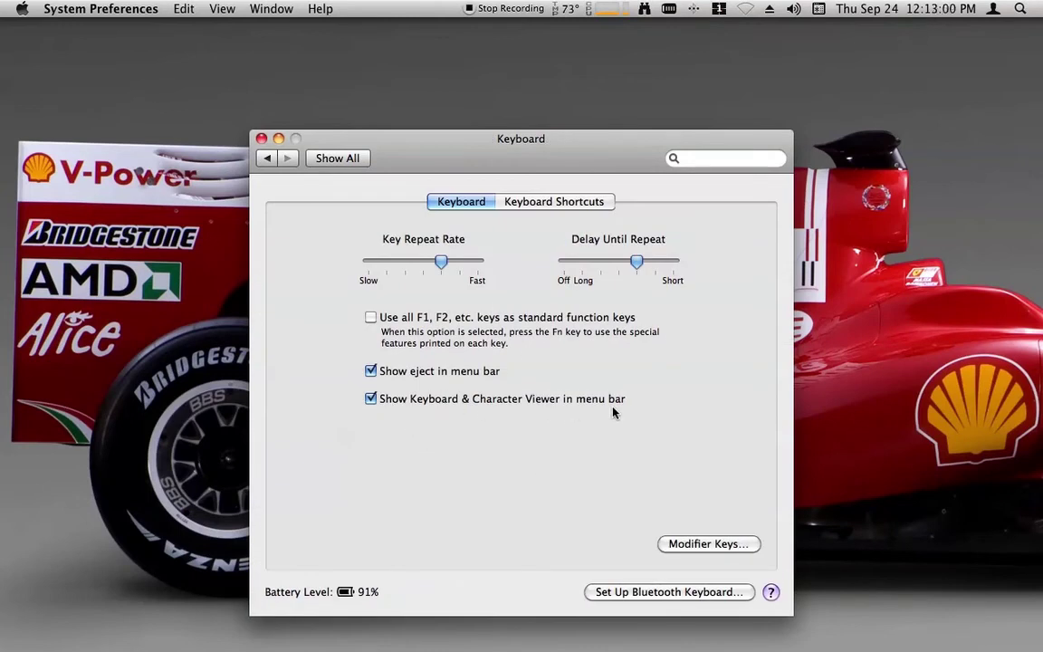
click(262, 139)
click(818, 9)
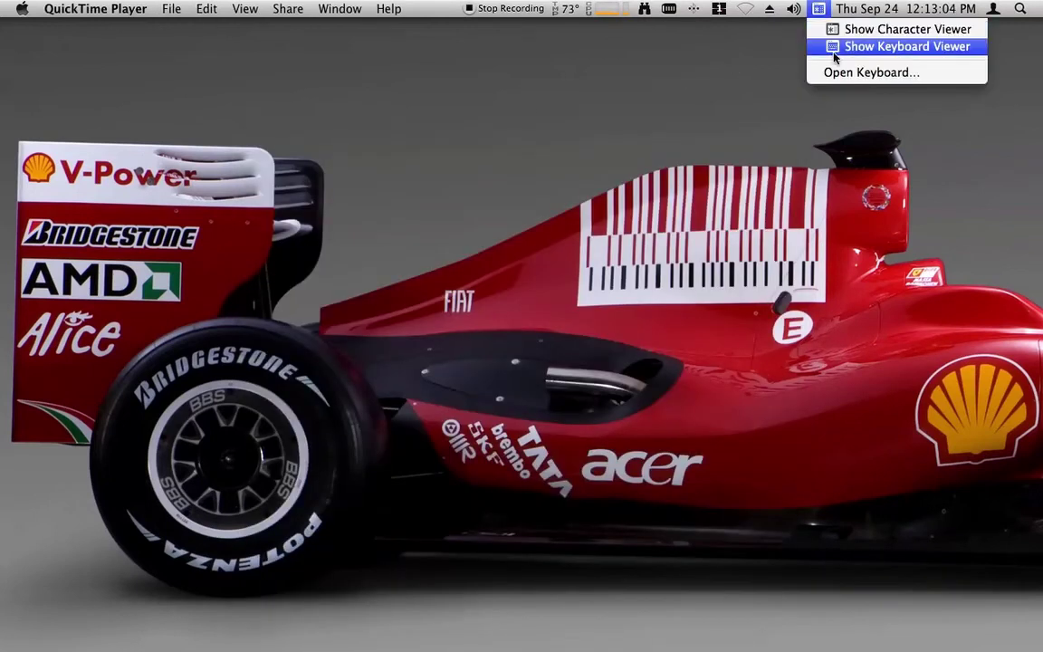
Step: Show Keyboard Viewer, preview its Shift, Control and Option characters, then bring up Cinema HD display settings
click(837, 47)
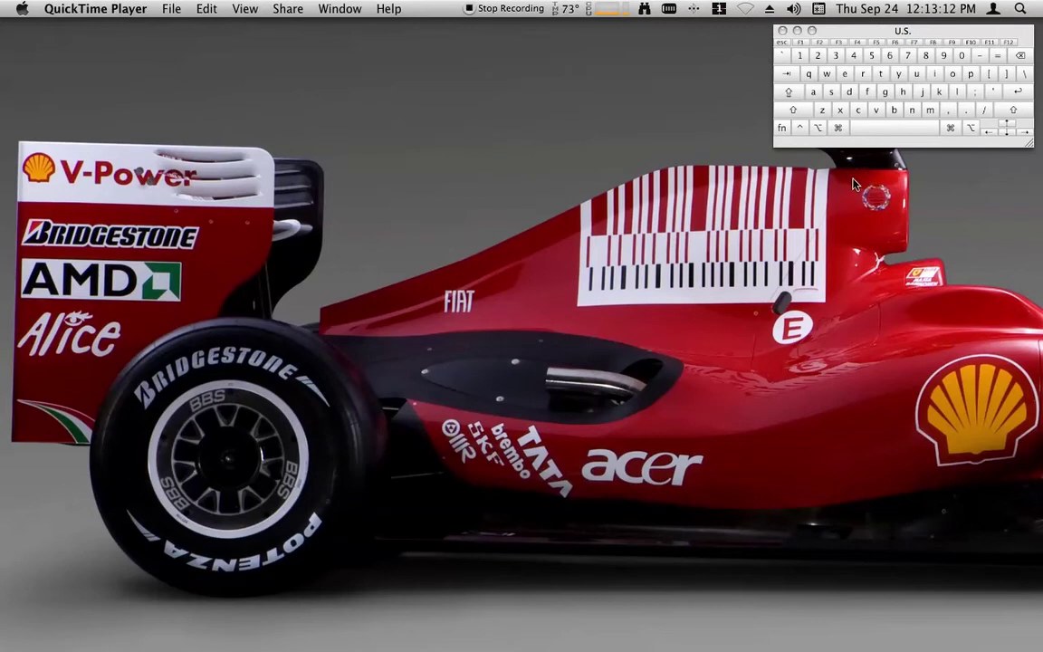
key(shift)
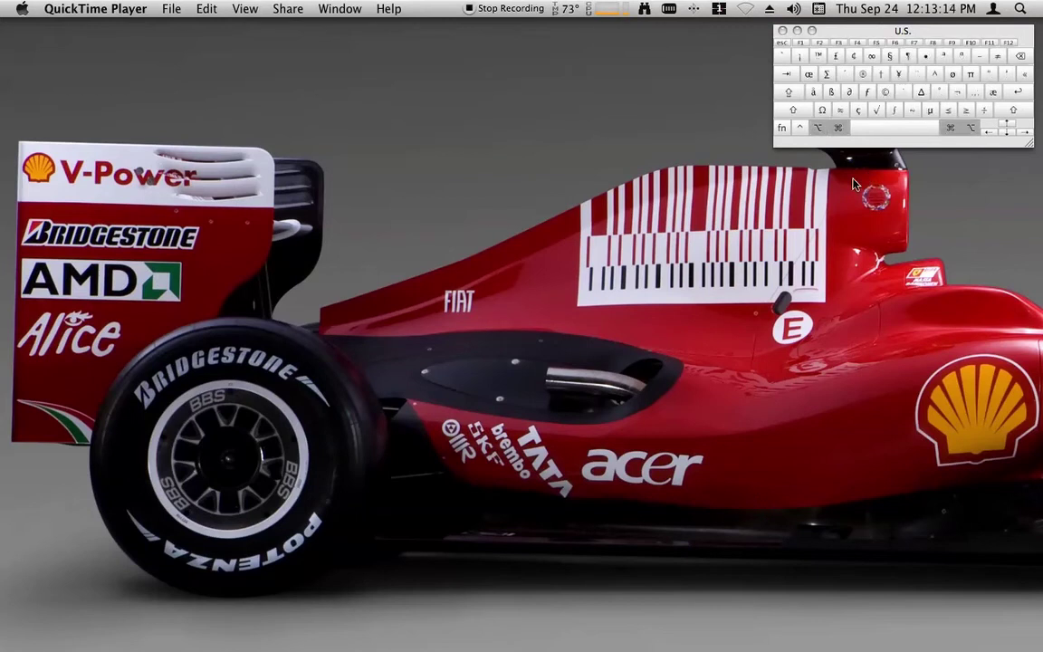
key(shift)
key(ctrl)
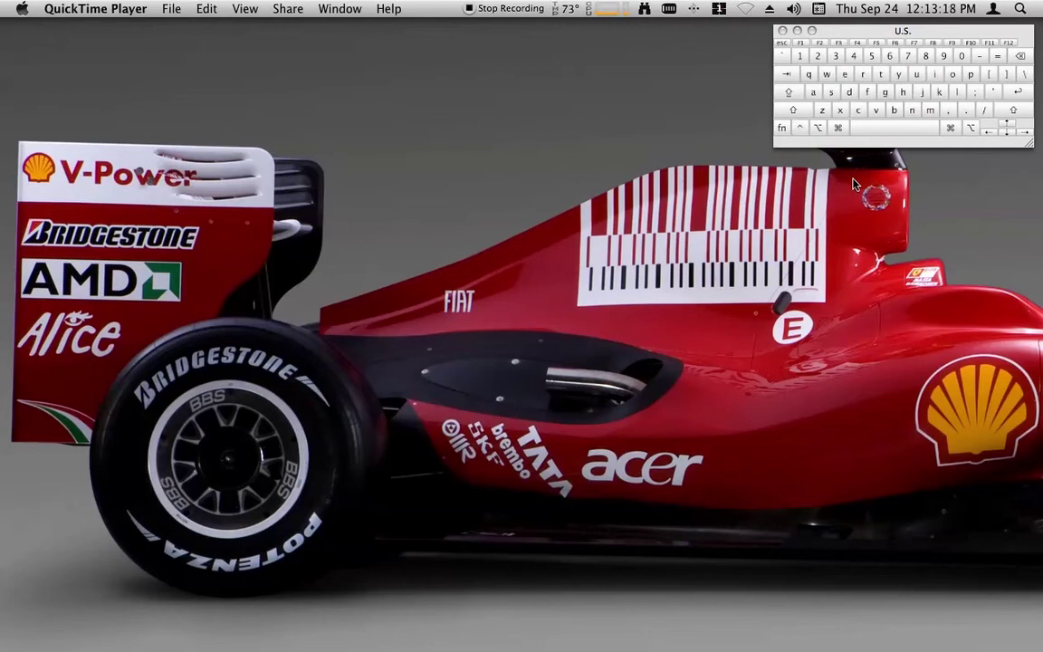
key(alt)
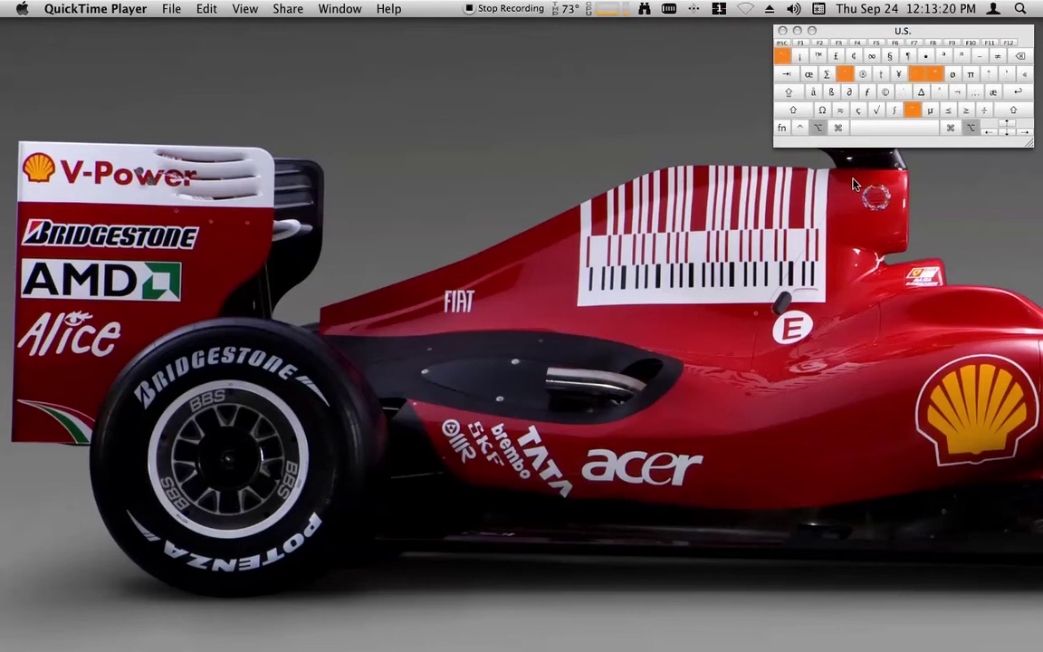
key(alt+F2)
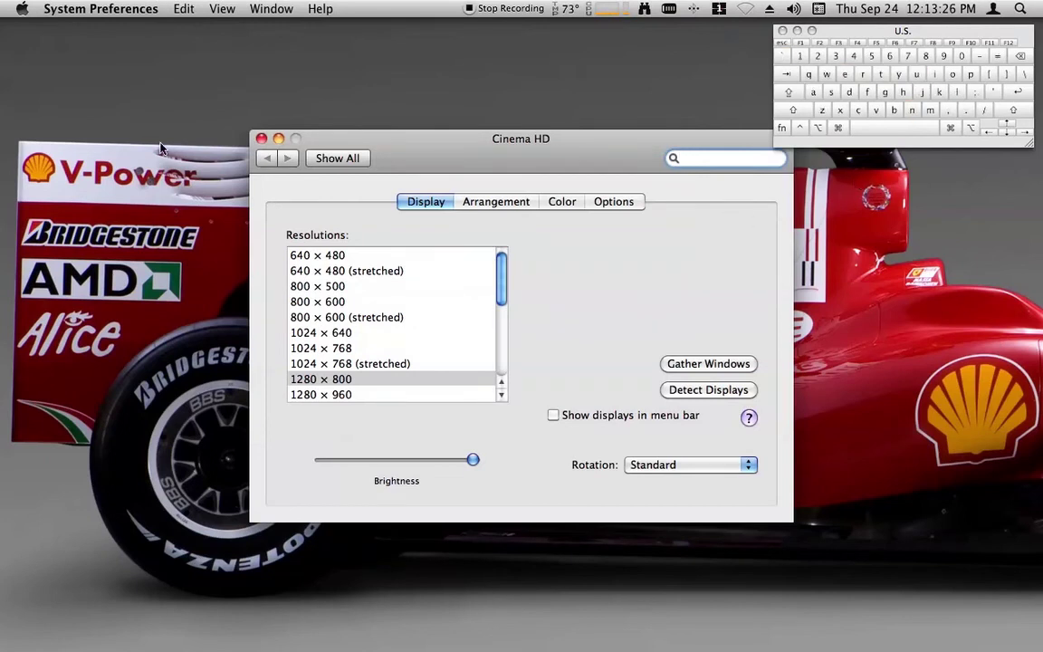
Step: Close the Cinema HD display settings, switch to VMware Fusion, and drag the Windows 7 window up-left
click(261, 140)
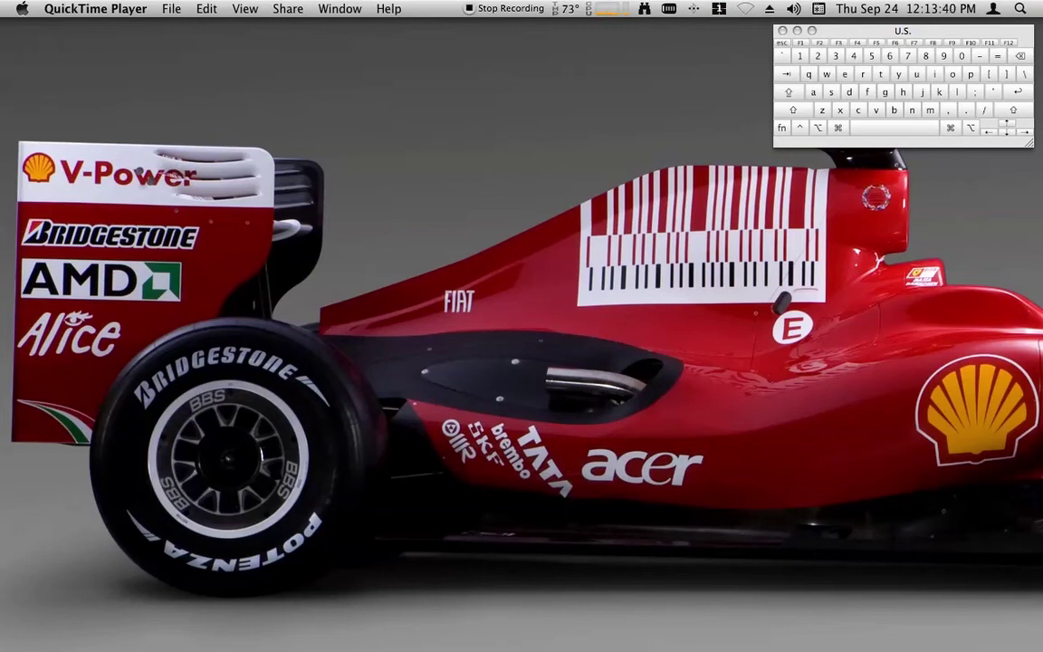
key(super+Tab)
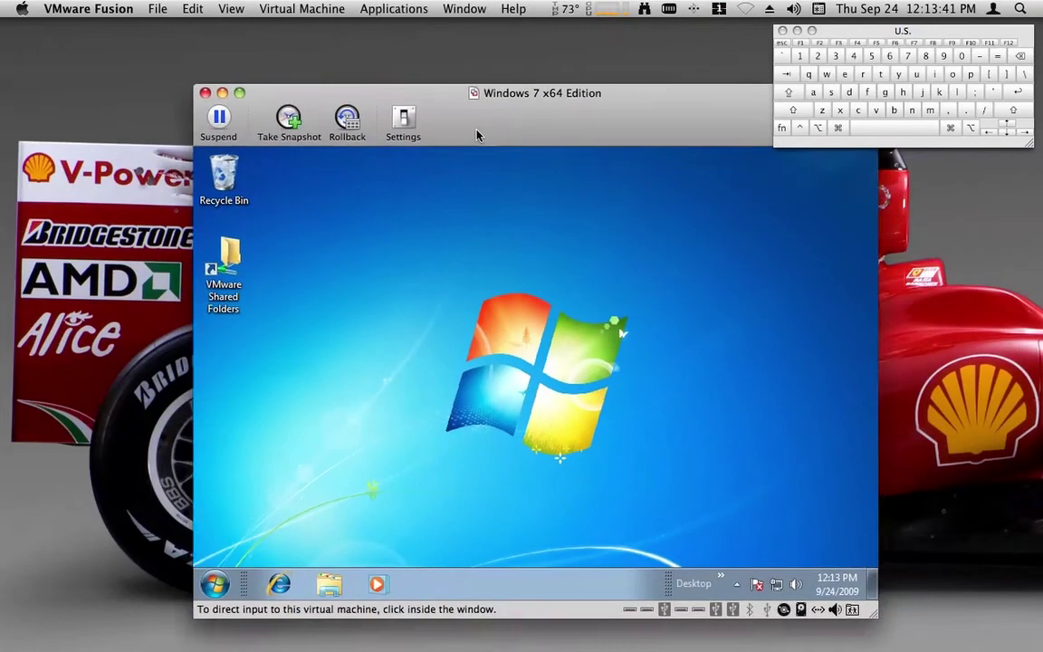
drag(477, 134, 309, 88)
Step: Shift the Windows 7 VM window further up-left and glance at its Start menu program list
click(351, 109)
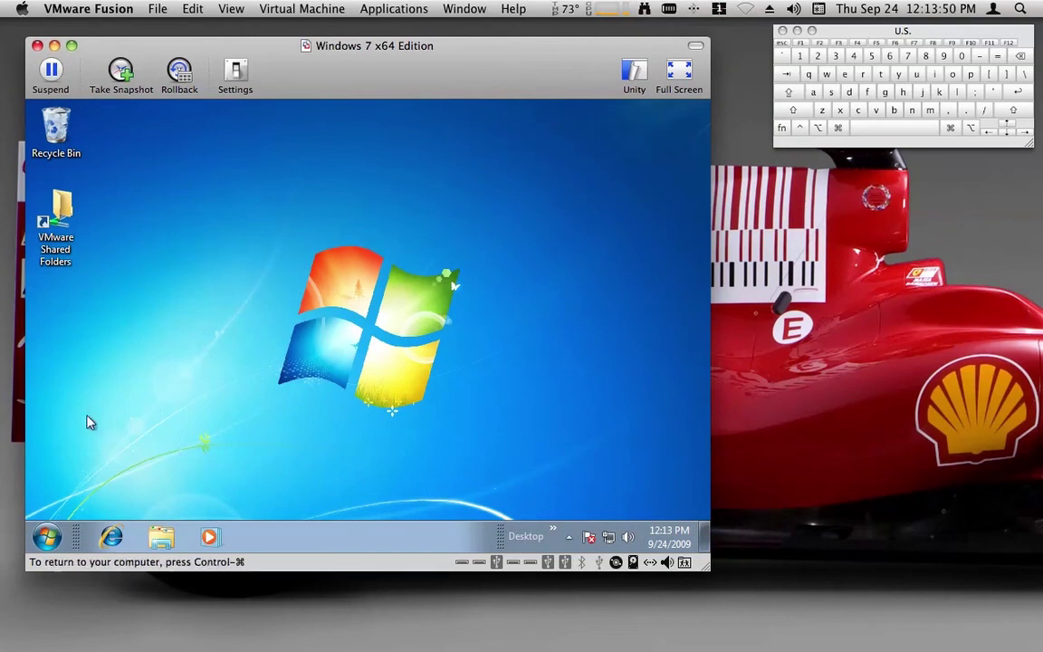
click(46, 536)
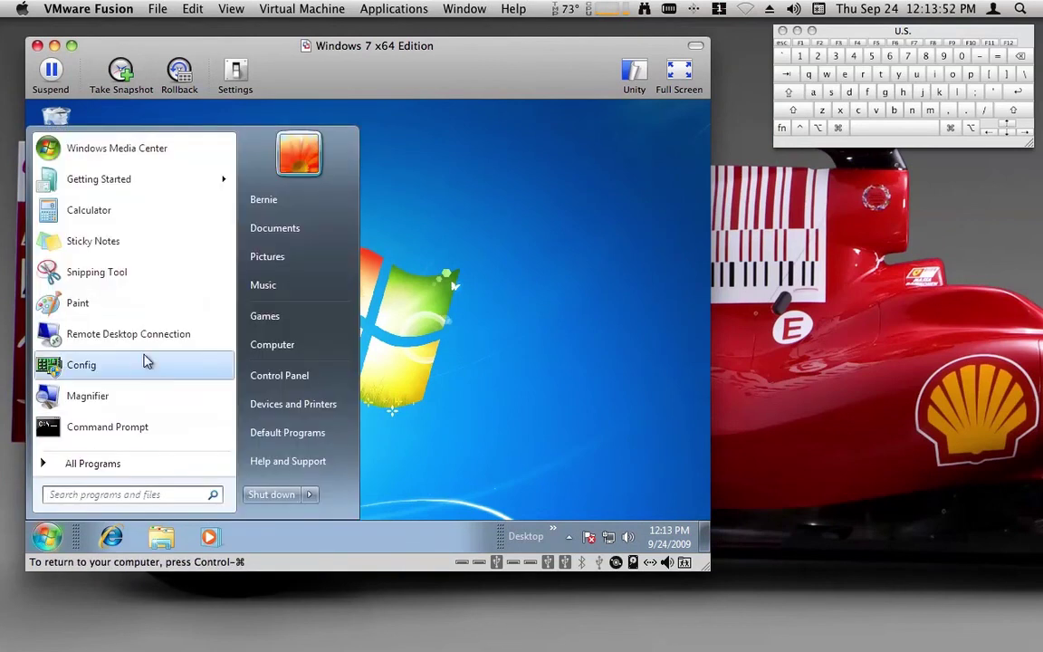
click(496, 313)
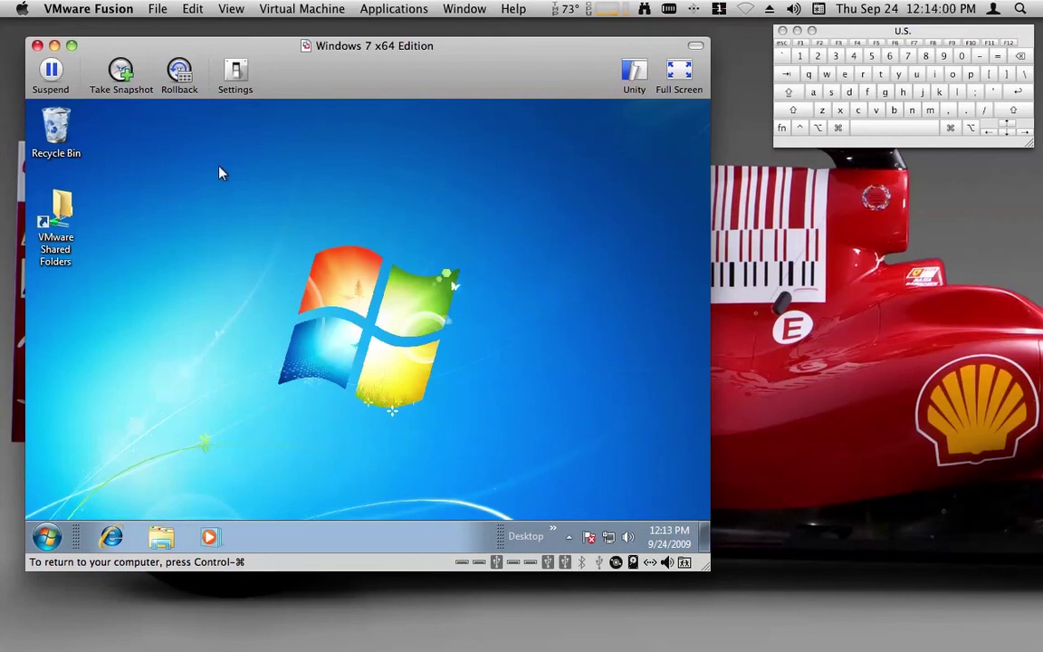
Step: Minimize the VM window and bring the iTunes Wanted movie window to the upper left
click(54, 45)
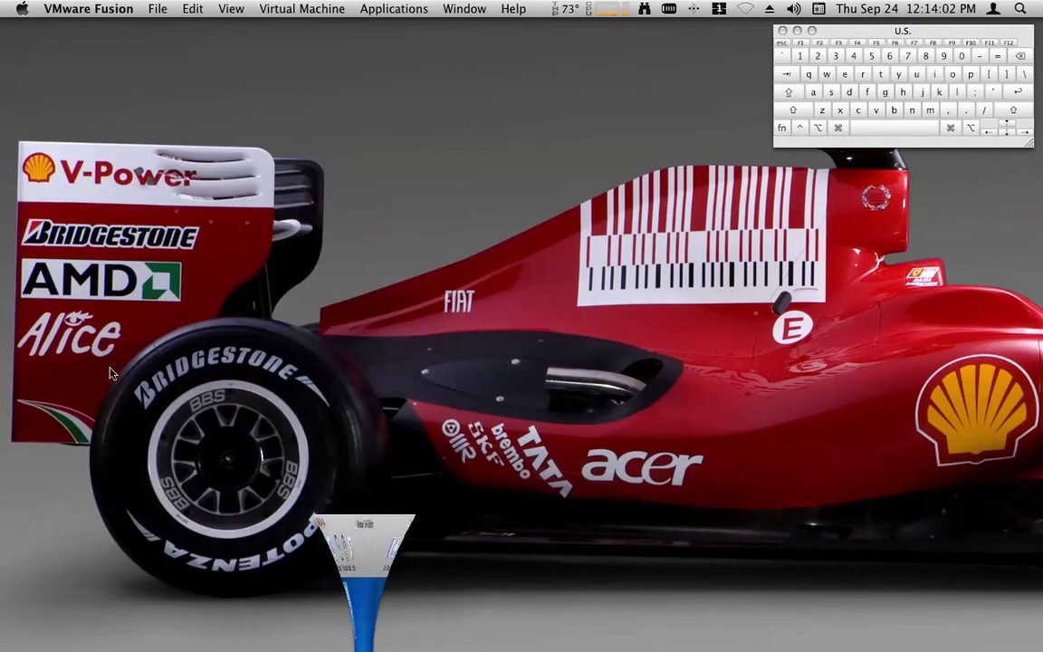
mouse_move(217, 637)
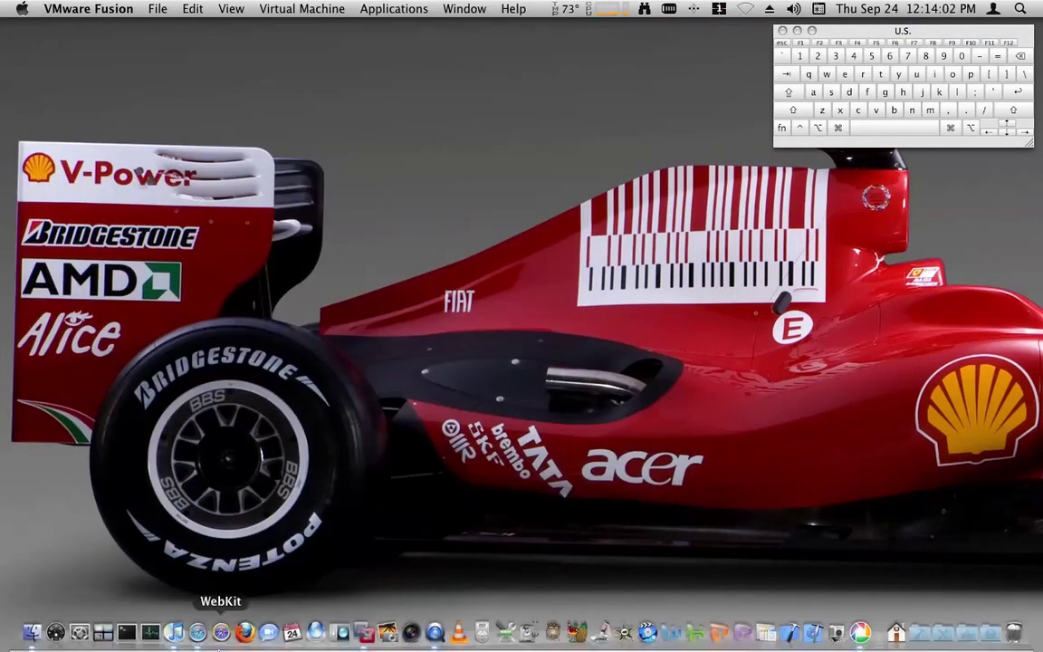
click(178, 637)
drag(579, 92, 245, 77)
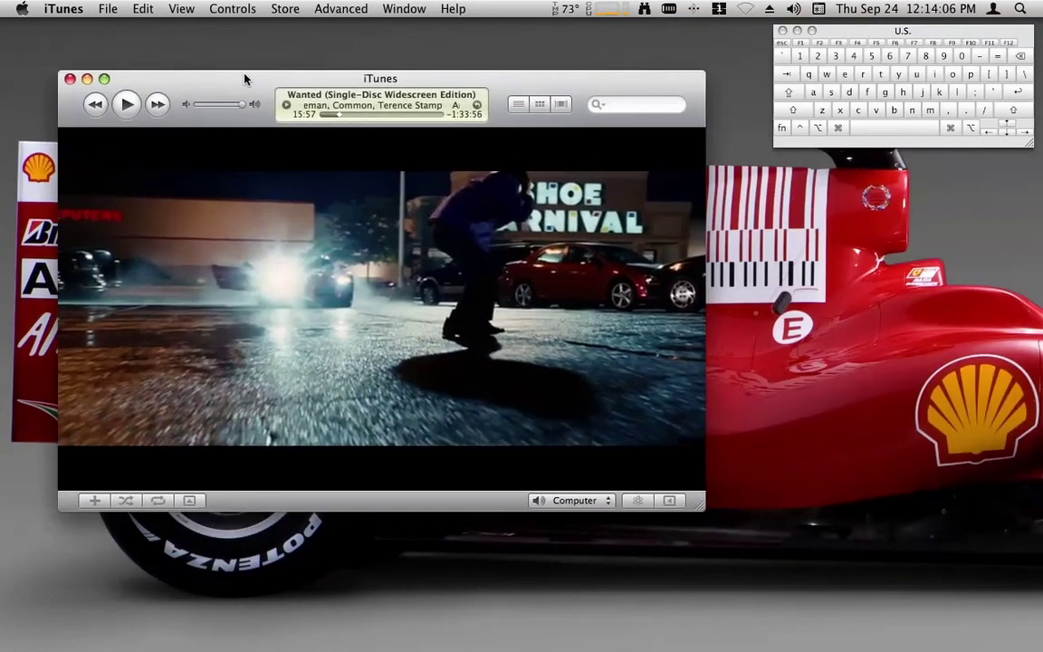
Step: Play Wanted briefly, pause it at 16:00, and minimize the movie window
click(128, 105)
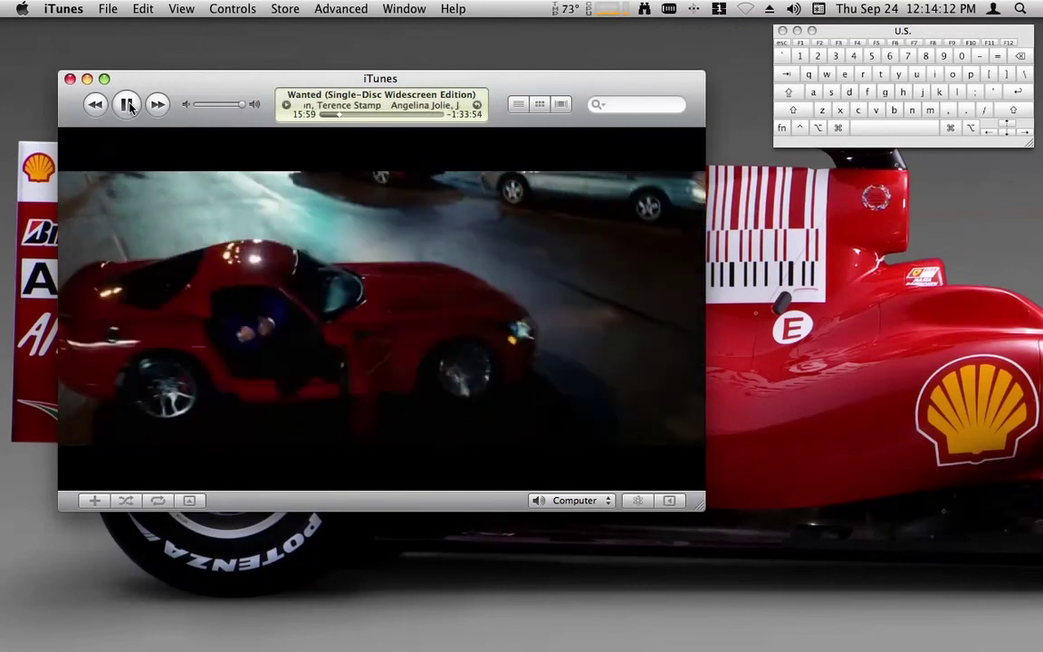
click(128, 105)
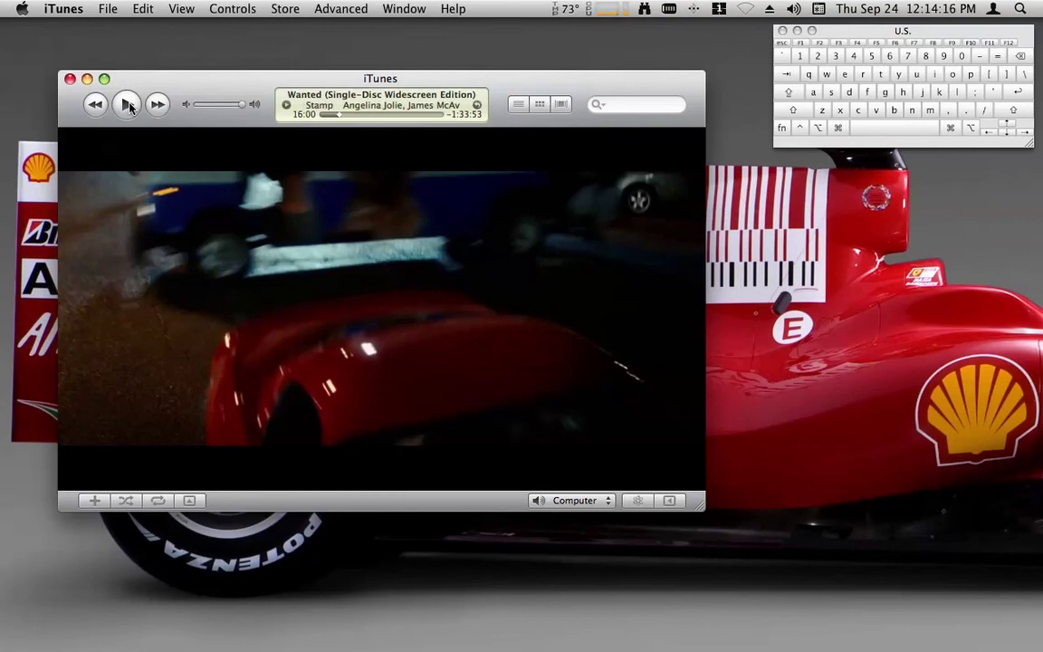
click(87, 80)
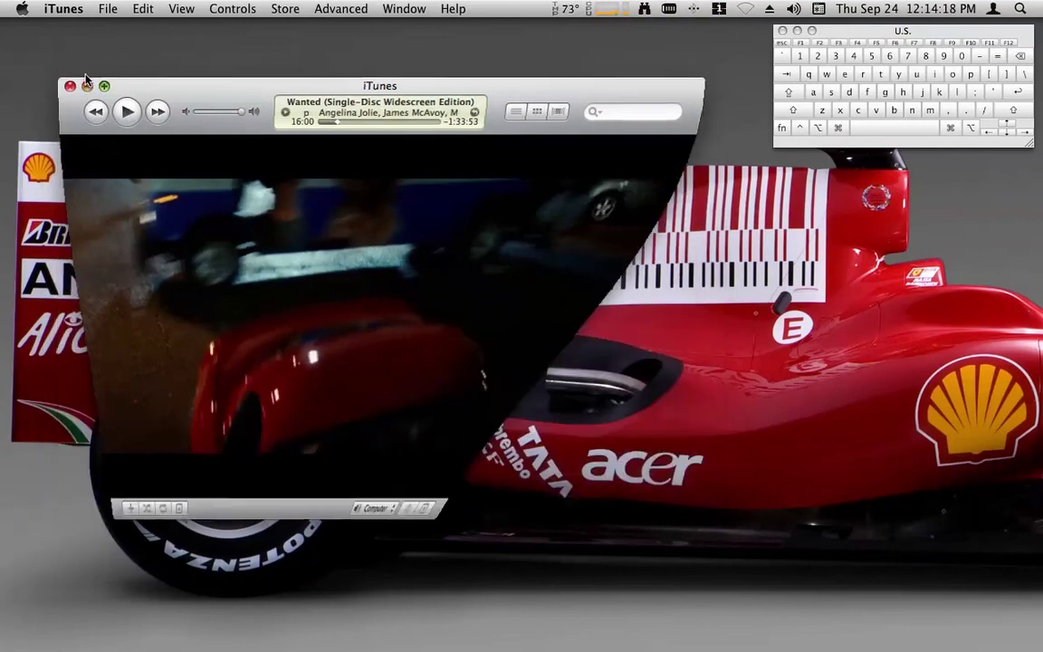